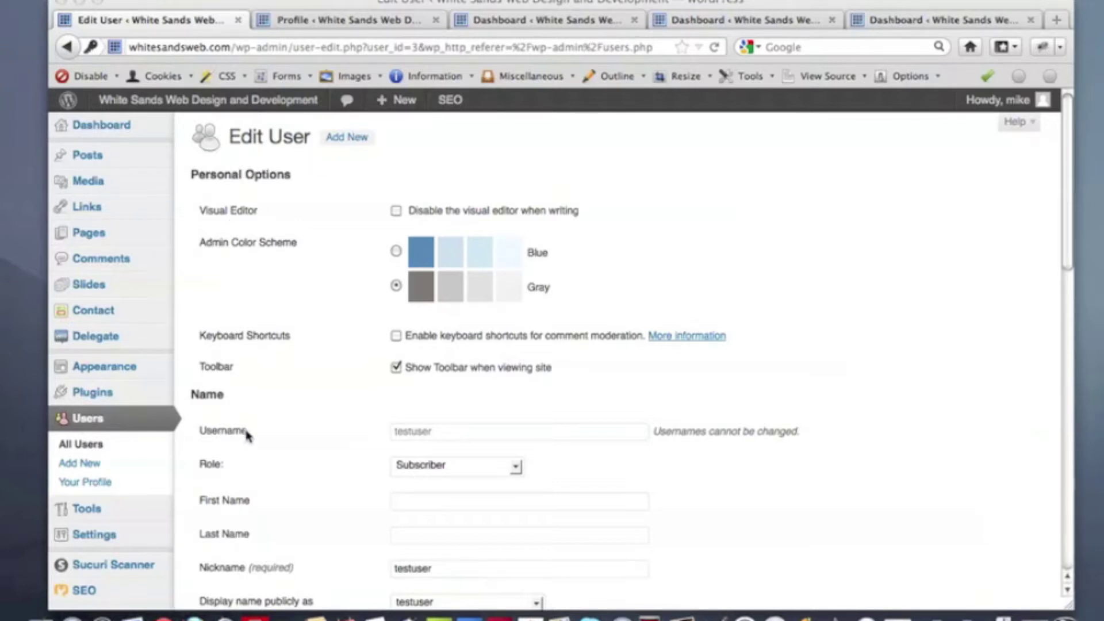
- Open testuser's profile for editing from the Users list
left_click(851, 340)
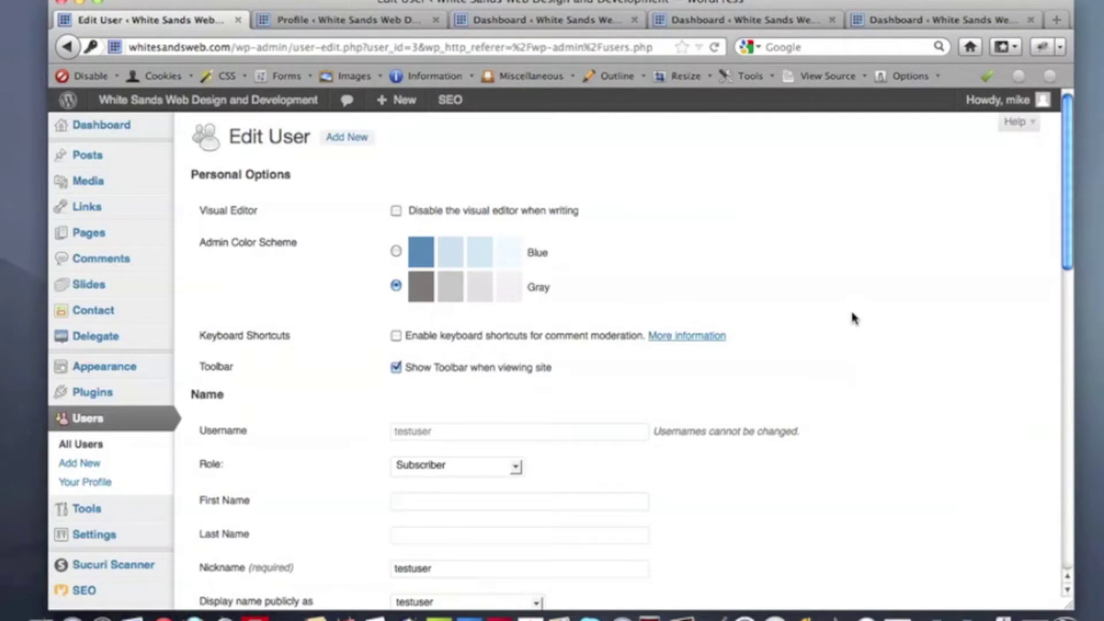
scroll(853, 318, "down", 5)
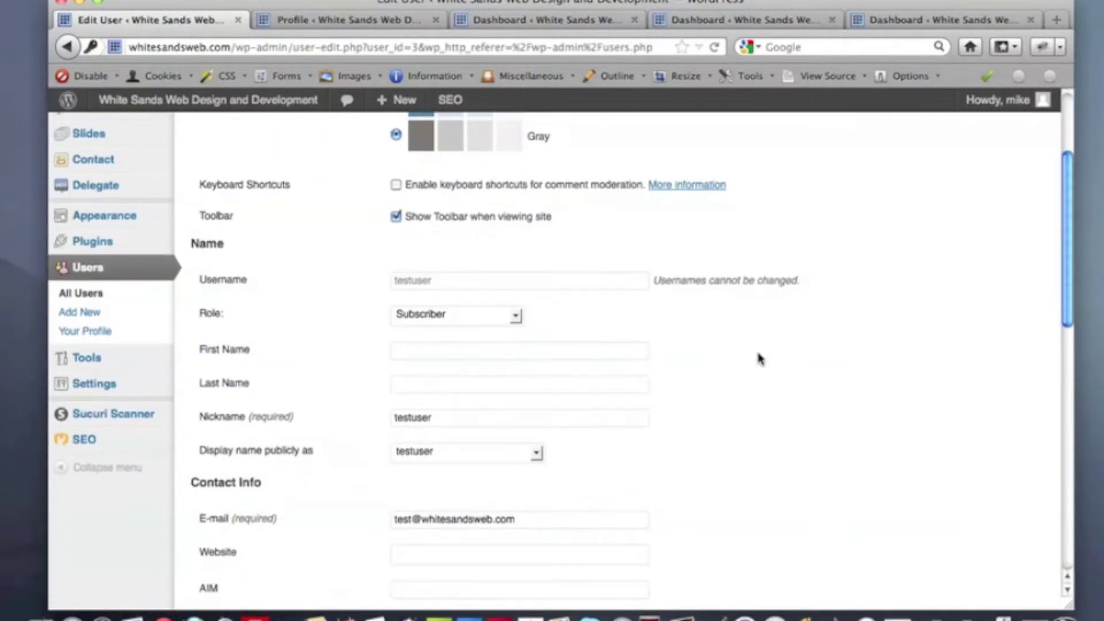
scroll(759, 360, "up", 3)
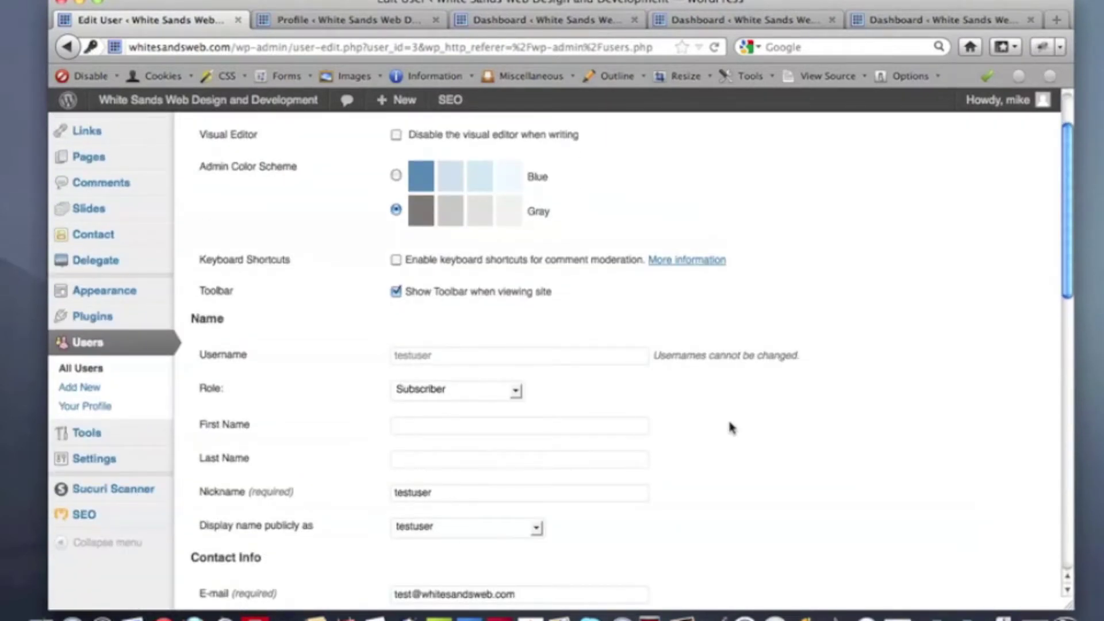
scroll(731, 429, "up", 3)
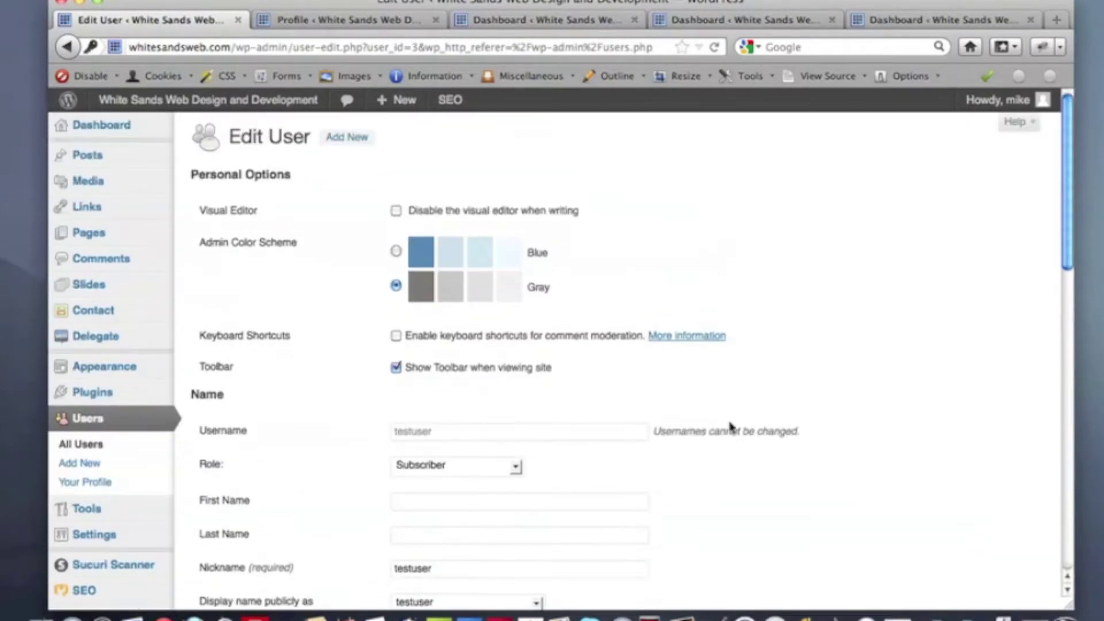
left_click(87, 430)
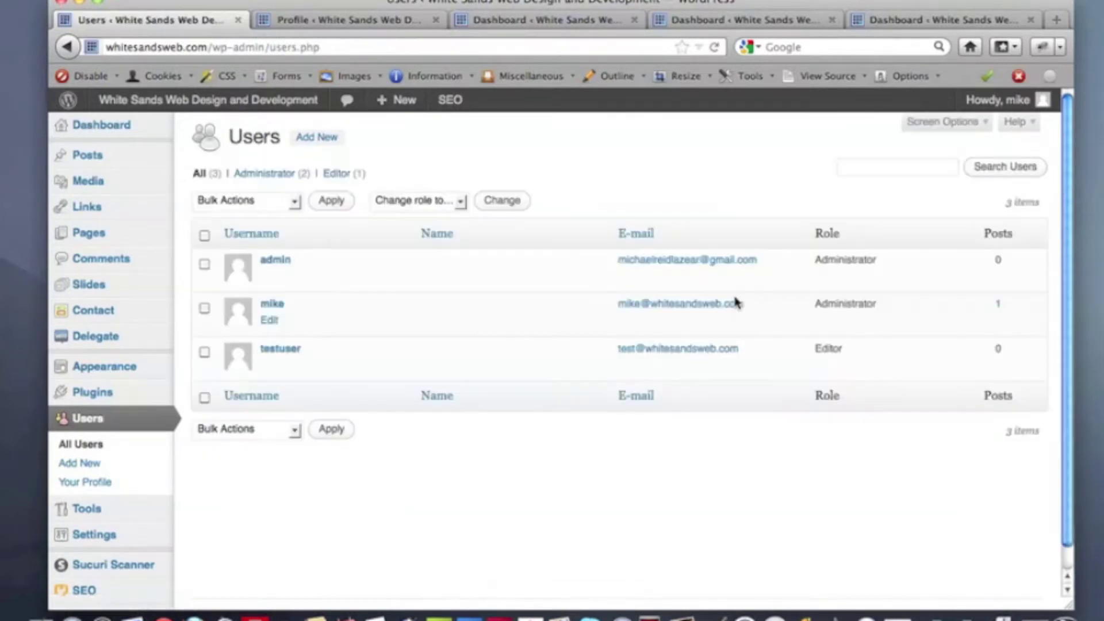
left_click(282, 349)
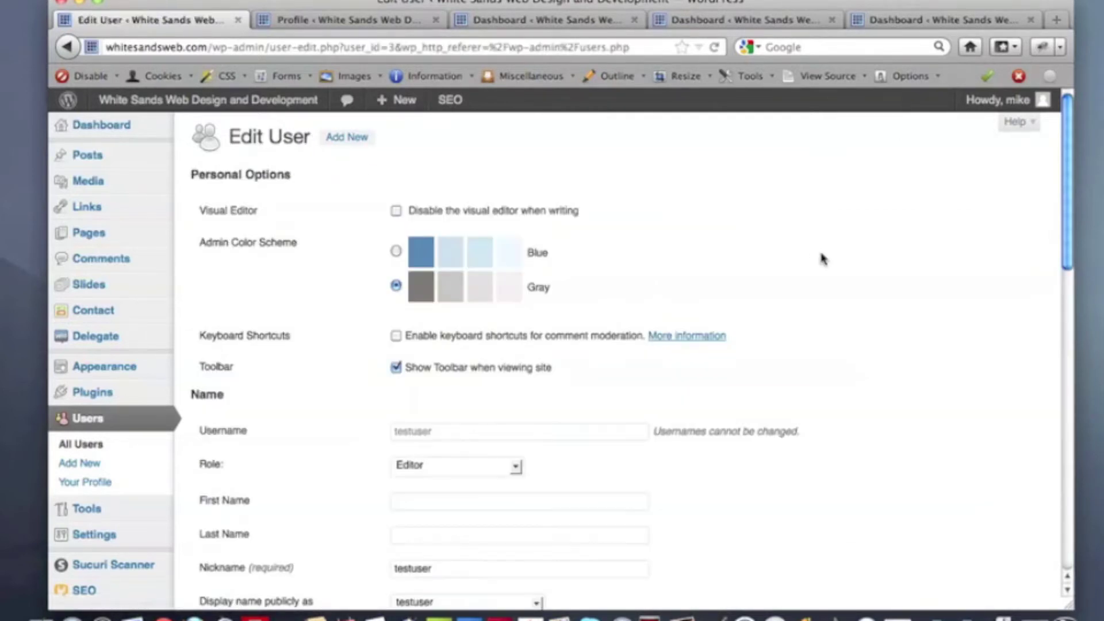
- Check the Role dropdown on the profile, leaving the role as Editor
scroll(820, 256, "down", 3)
scroll(821, 257, "up", 3)
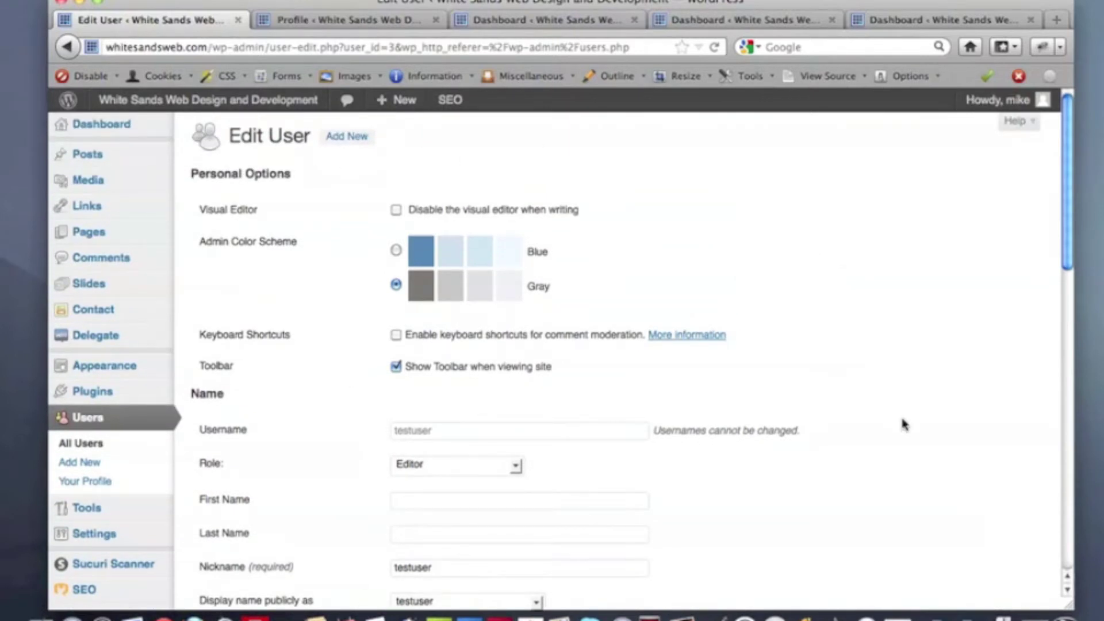
scroll(904, 424, "down", 3)
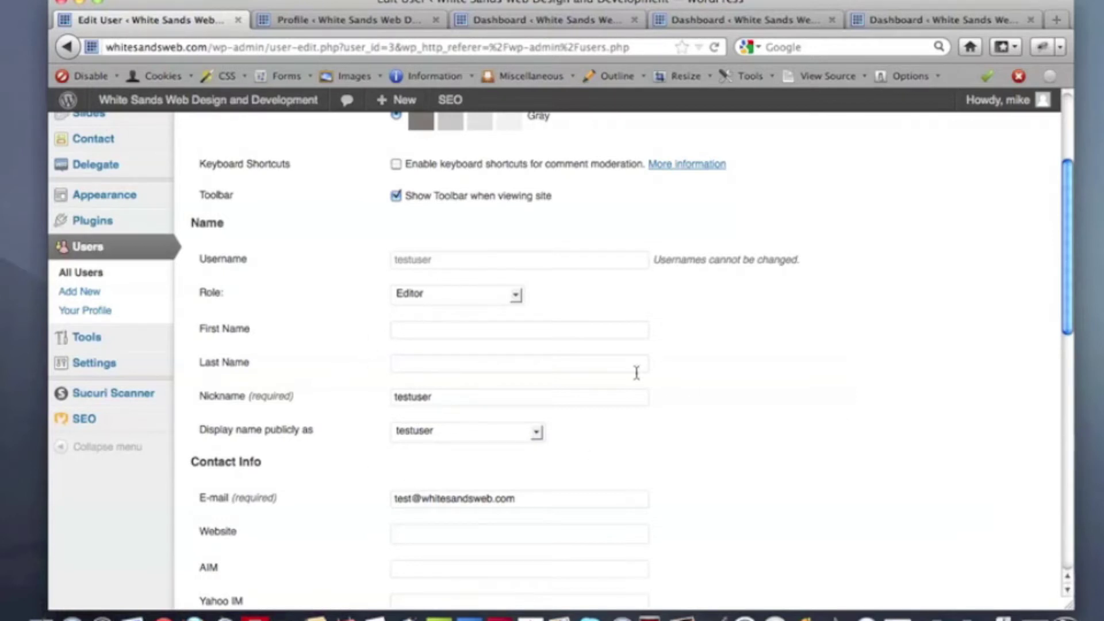
left_click(516, 296)
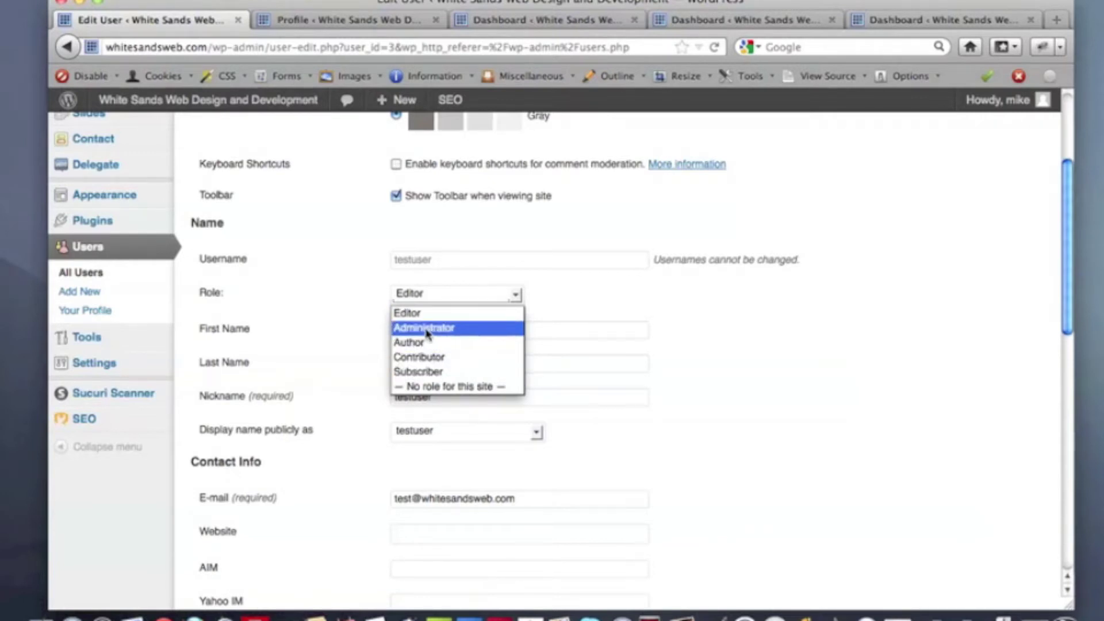
left_click(338, 284)
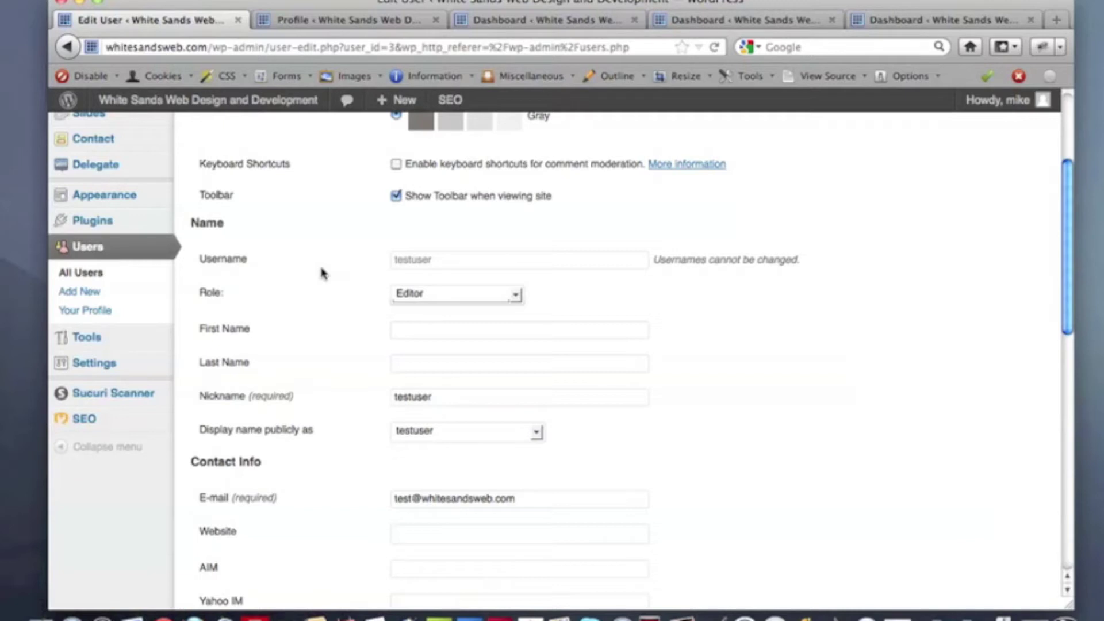
scroll(322, 272, "up", 5)
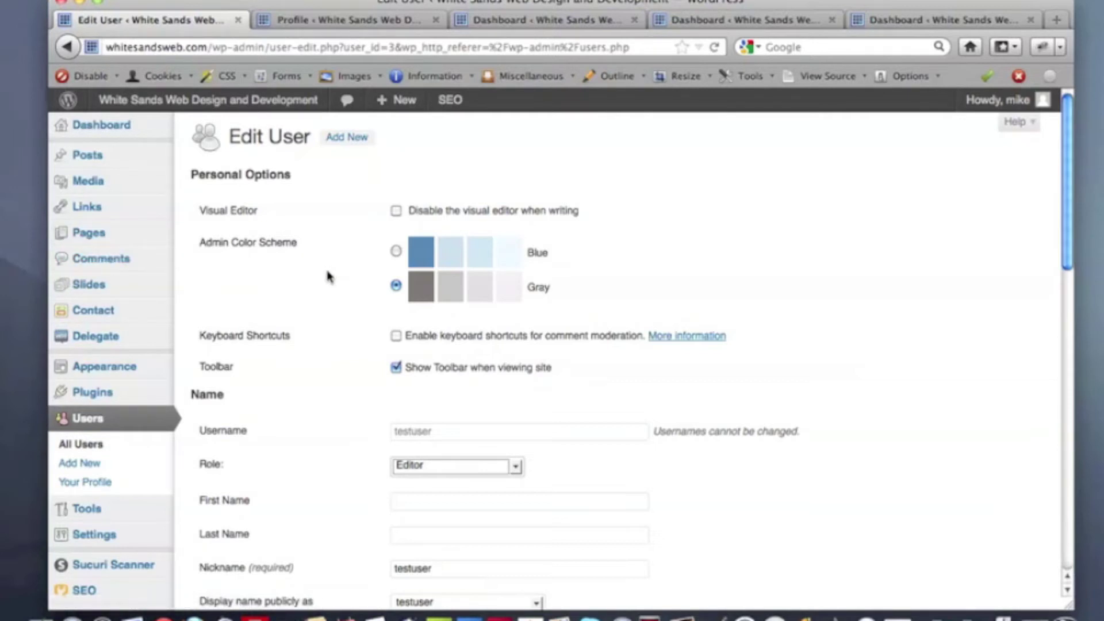
scroll(328, 277, "down", 5)
scroll(328, 277, "up", 3)
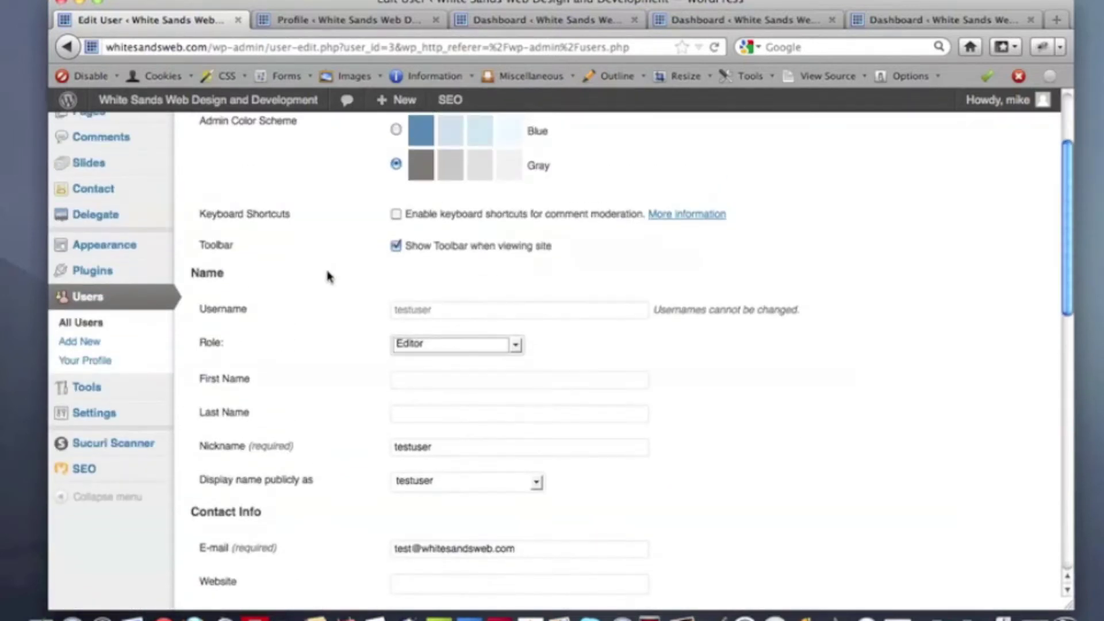
left_click(444, 344)
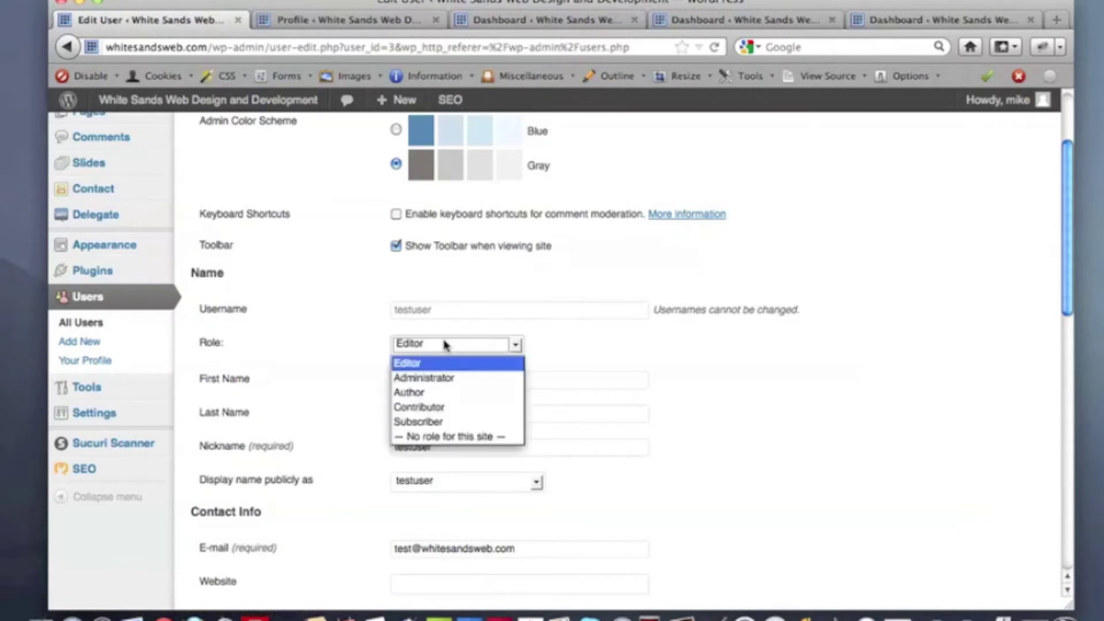
left_click(356, 342)
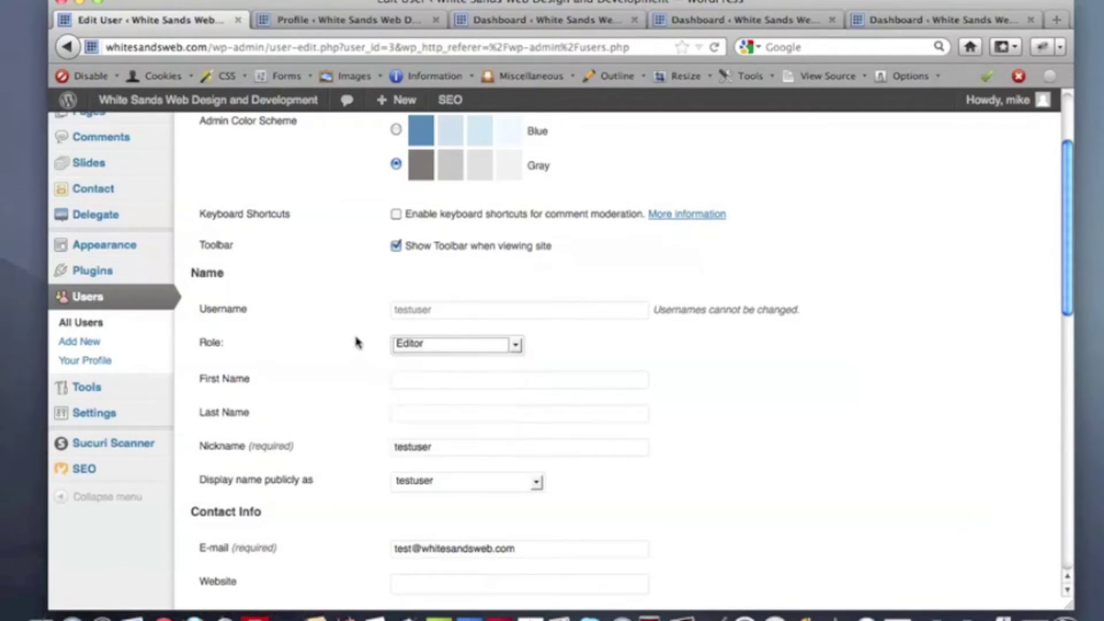
left_click(916, 25)
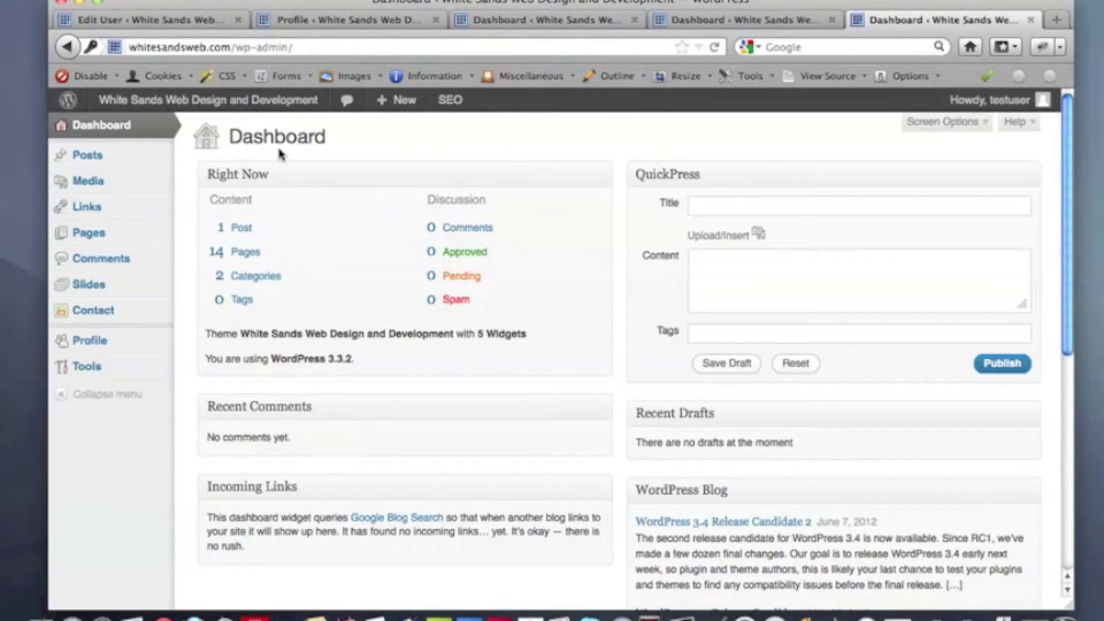
- Inspect the Posts, Links and Pages menus on testuser's Dashboard, then return to Edit User
mouse_move(100, 154)
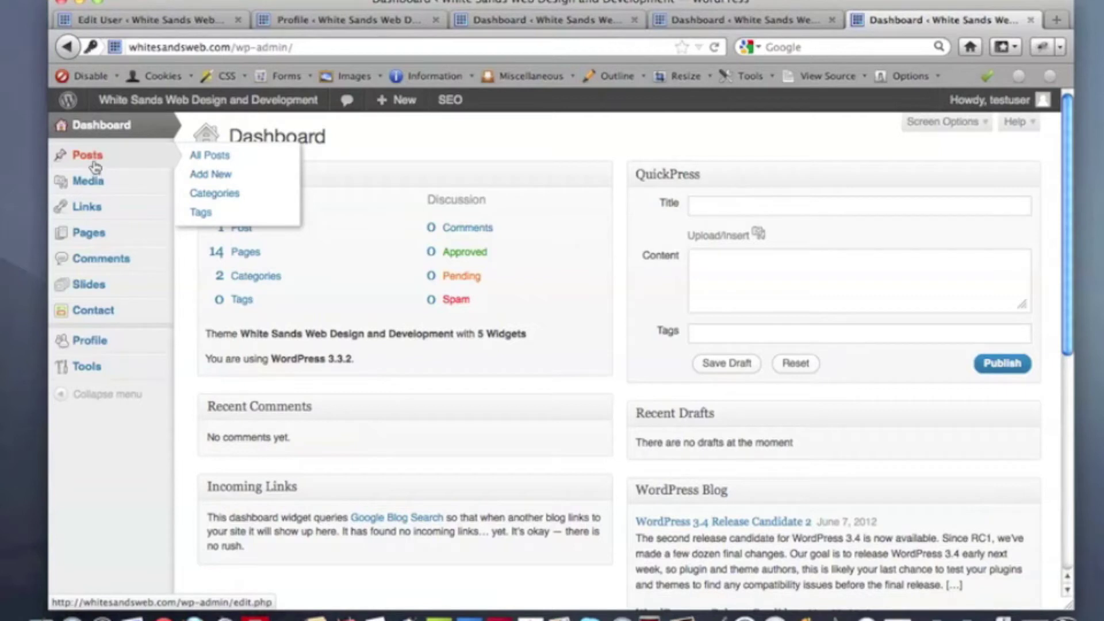
mouse_move(94, 206)
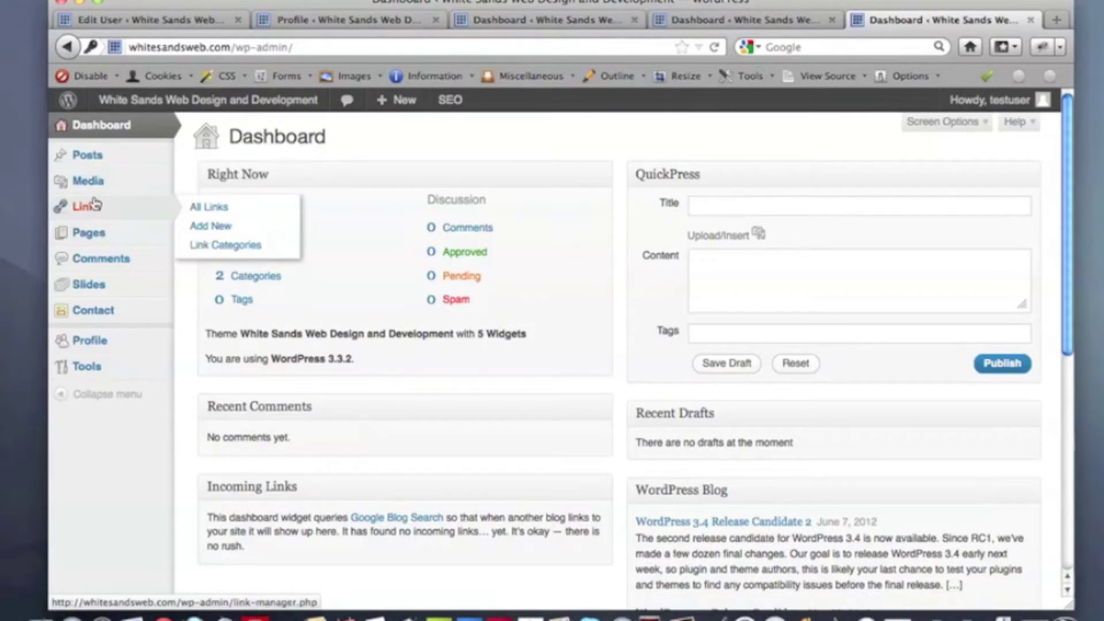
mouse_move(92, 236)
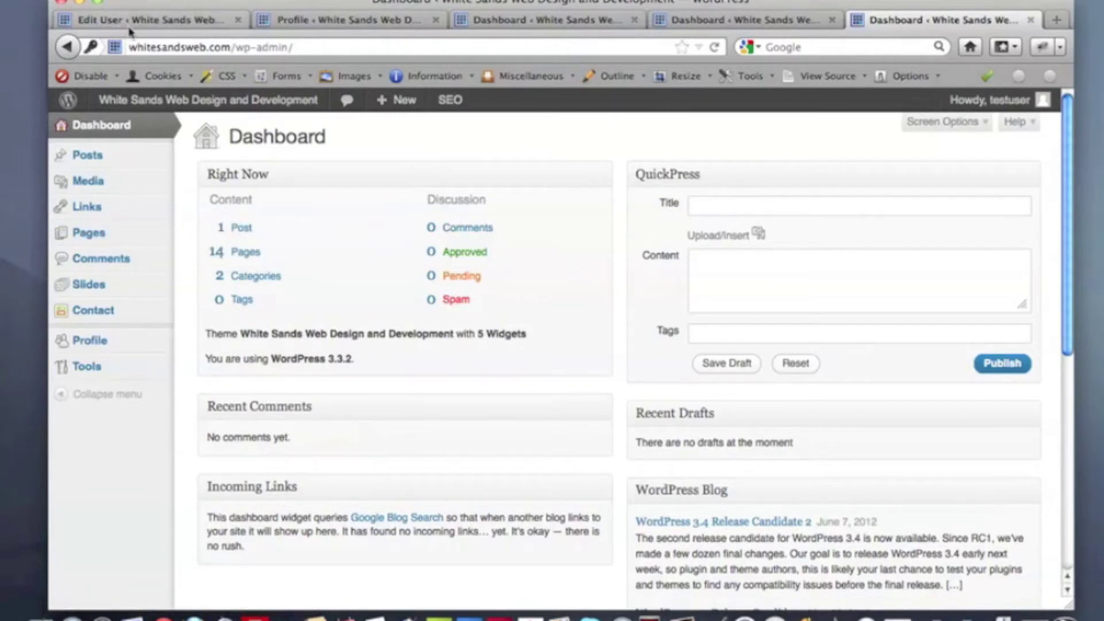
left_click(130, 24)
- Change testuser's role from Editor to Author
scroll(190, 239, "up", 3)
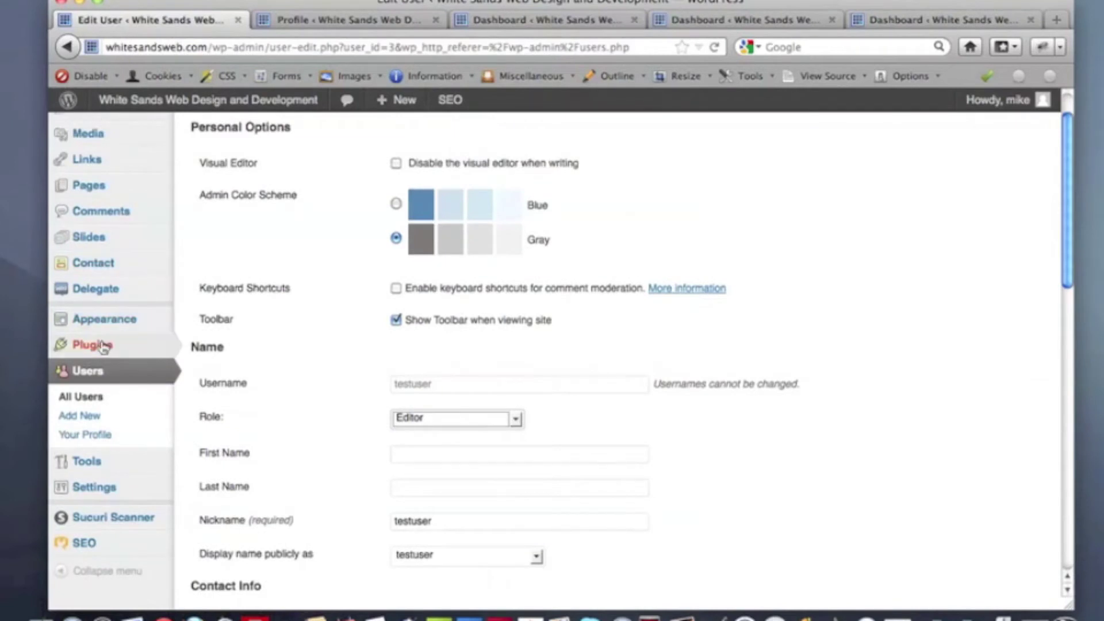
mouse_move(103, 351)
mouse_move(109, 326)
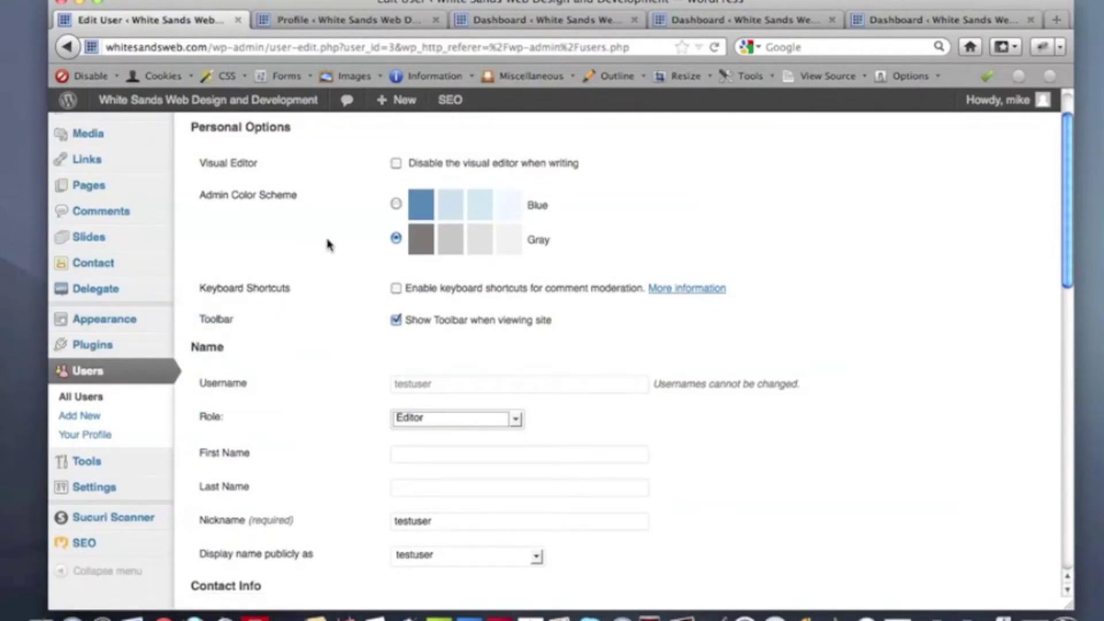
scroll(328, 242, "down", 2)
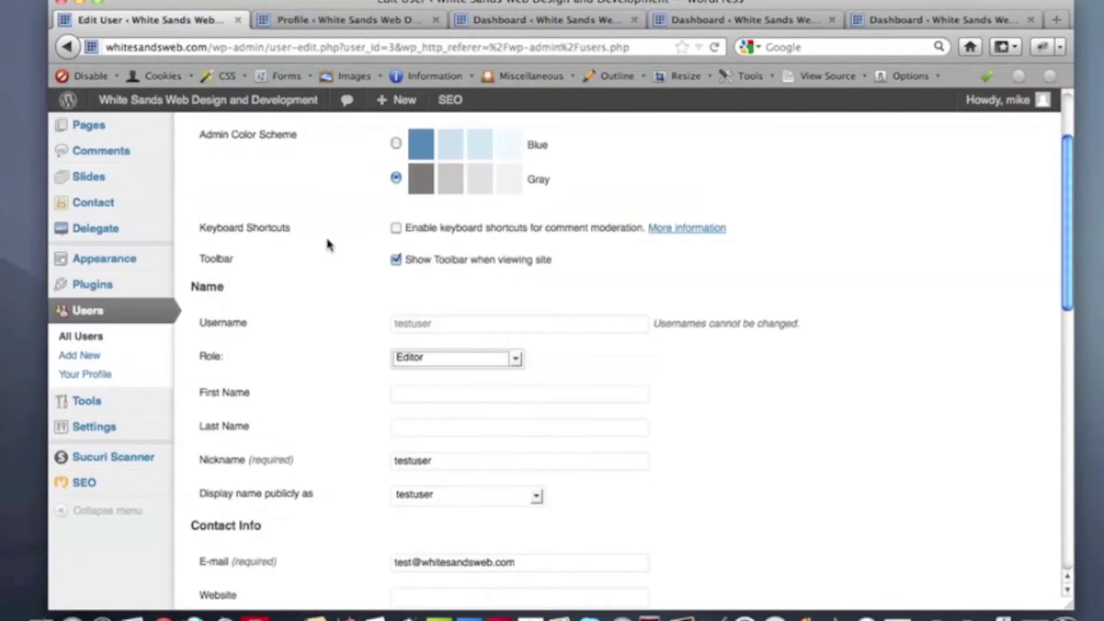
left_click(474, 359)
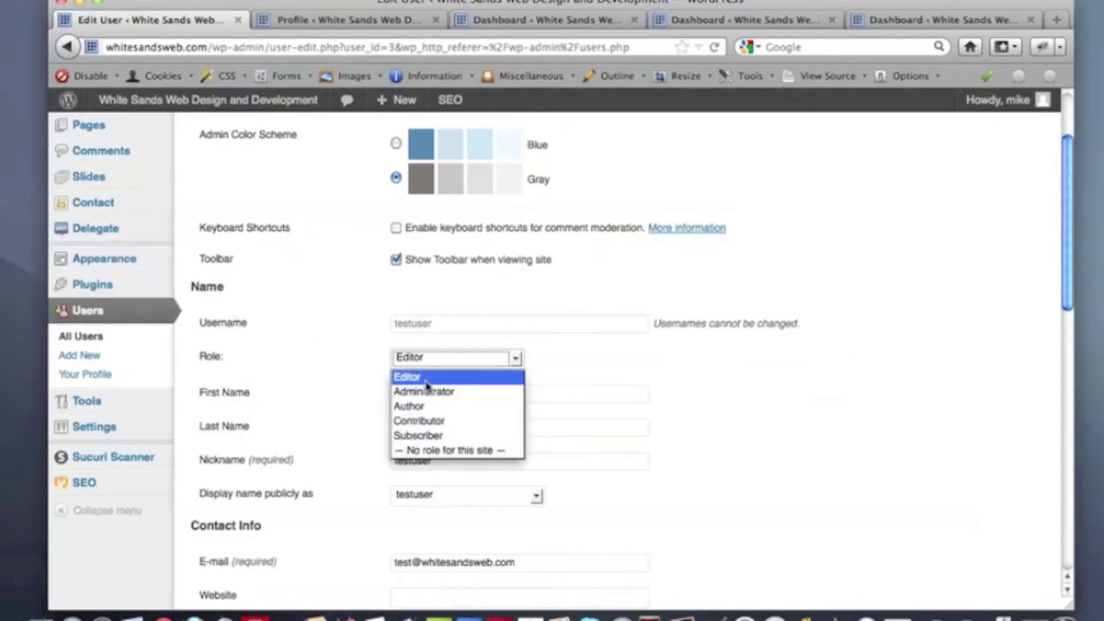
left_click(419, 406)
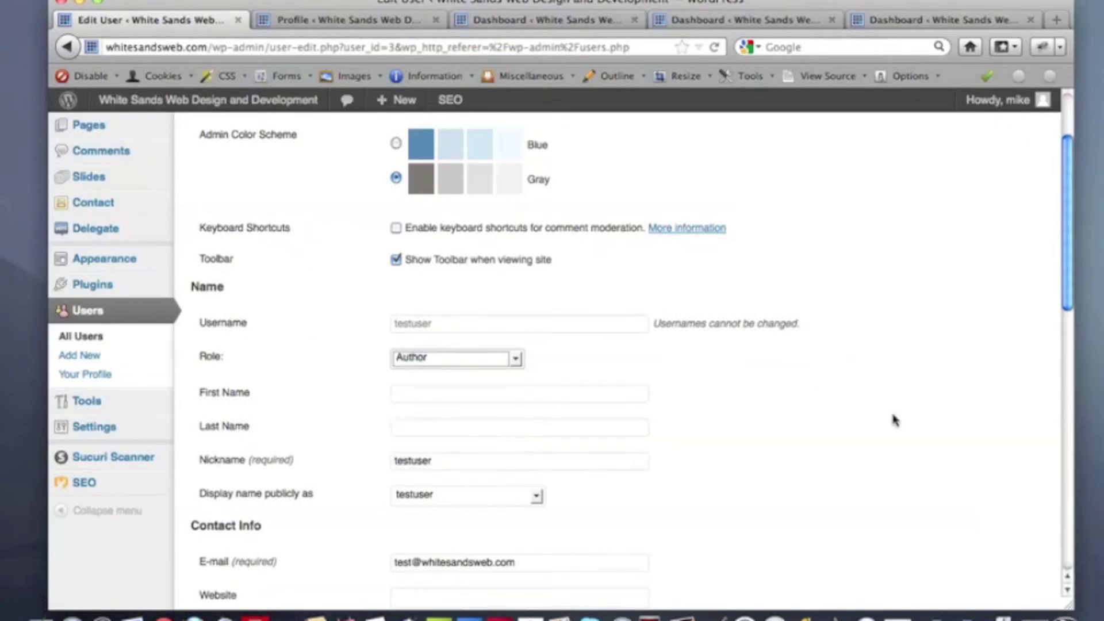
scroll(861, 294, "up", 3)
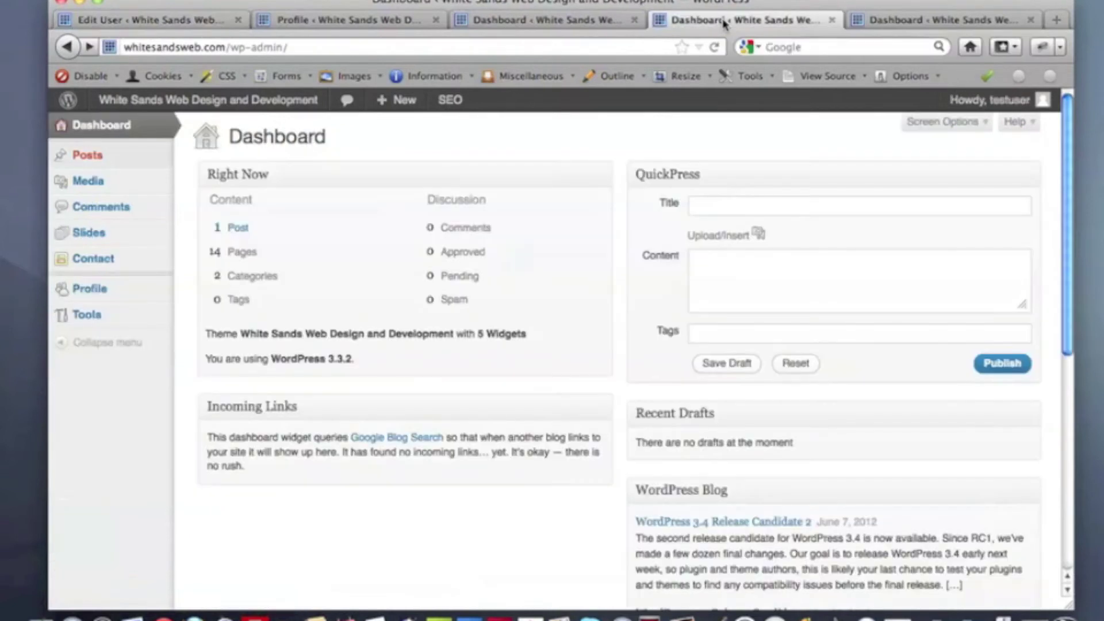
- Review the Posts and Media flyouts on the Author's dashboard menu
mouse_move(100, 162)
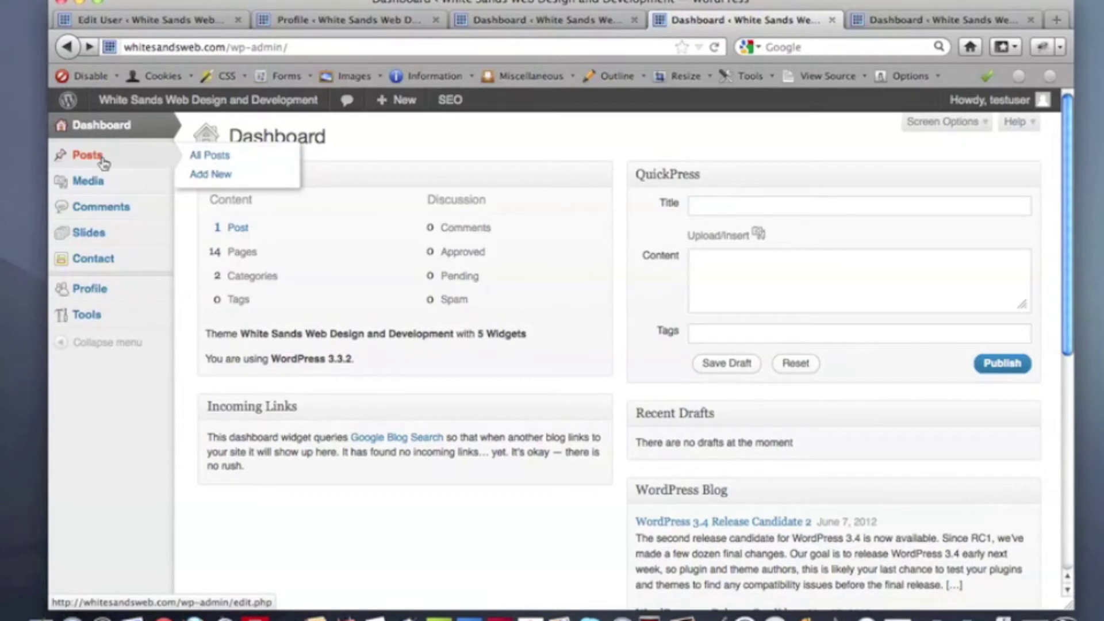
mouse_move(99, 188)
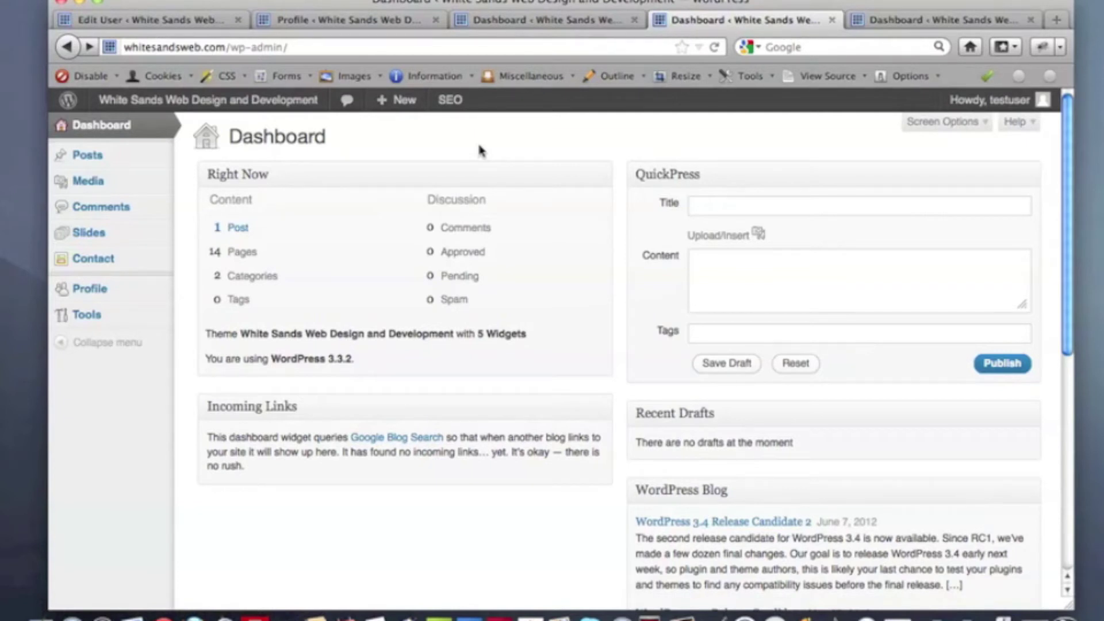
- Make testuser a Contributor and view their dashboard in the other tab
left_click(142, 20)
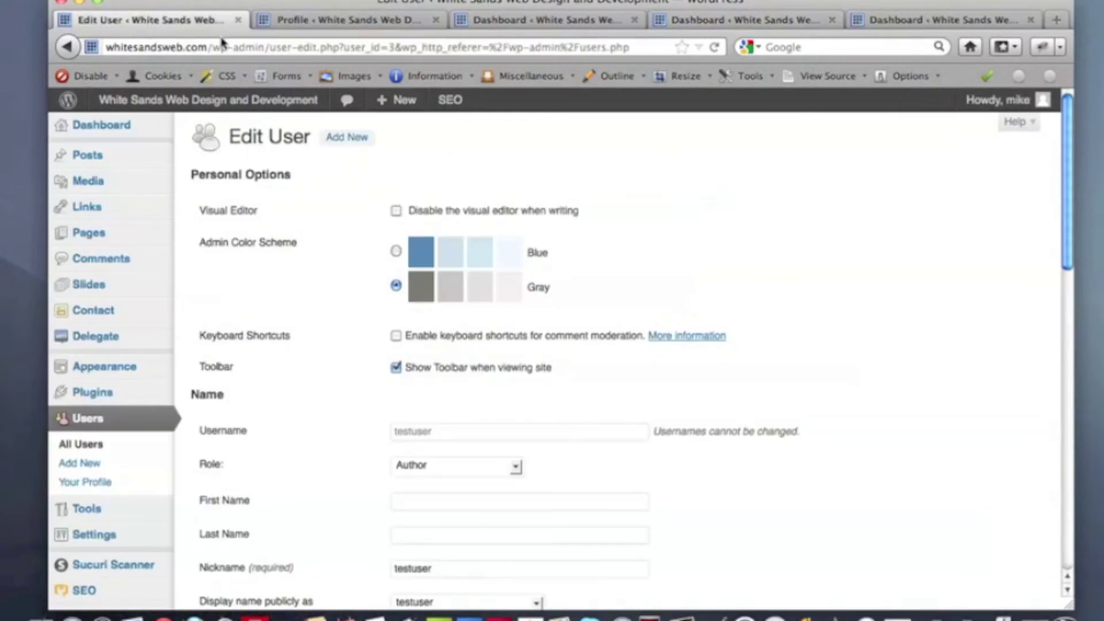
left_click(421, 464)
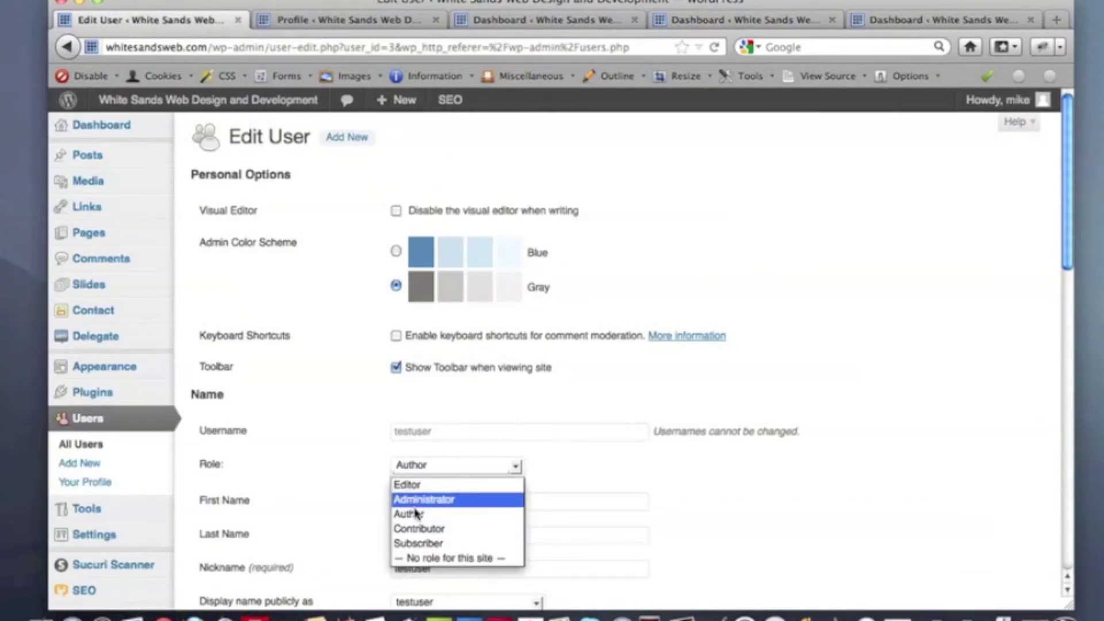
left_click(419, 529)
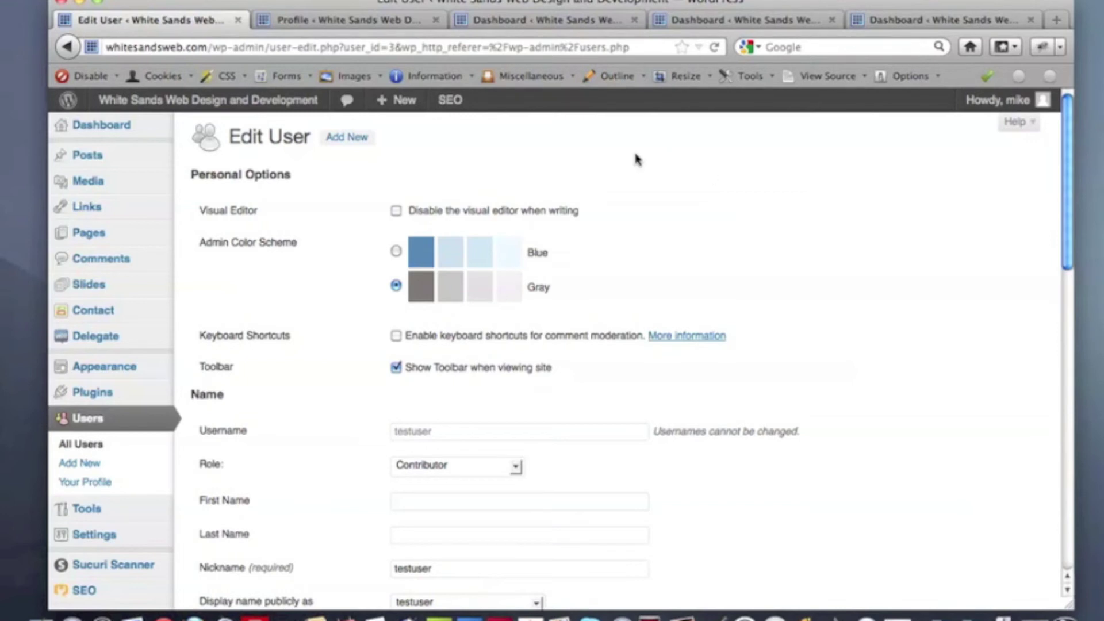
left_click(533, 20)
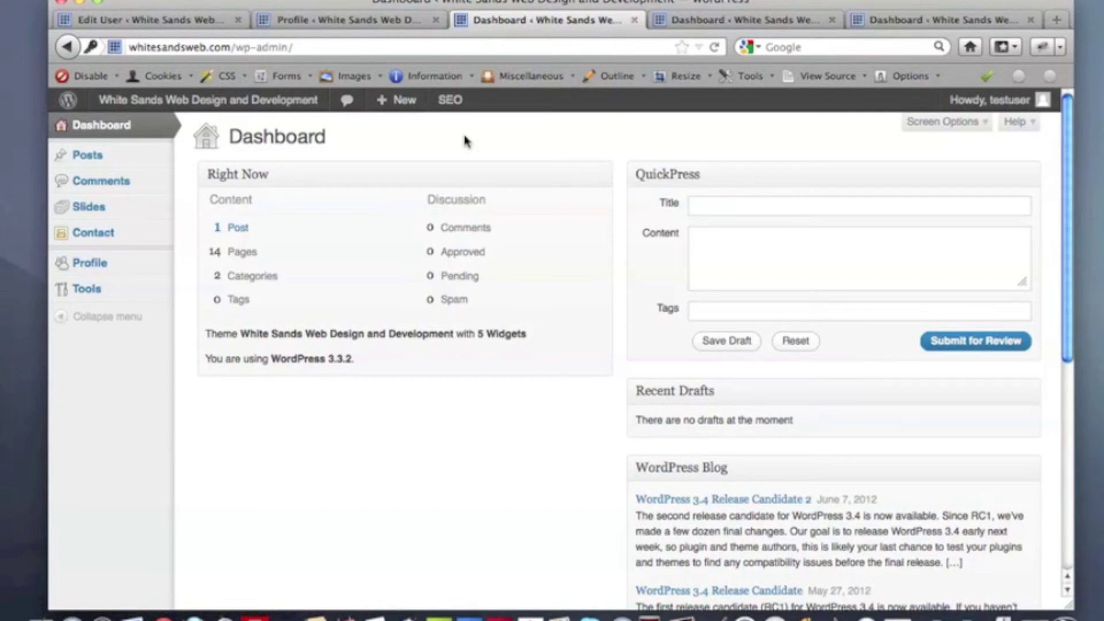
- Leave testuser's role unchanged and switch to their Profile page tab
left_click(161, 19)
left_click(463, 467)
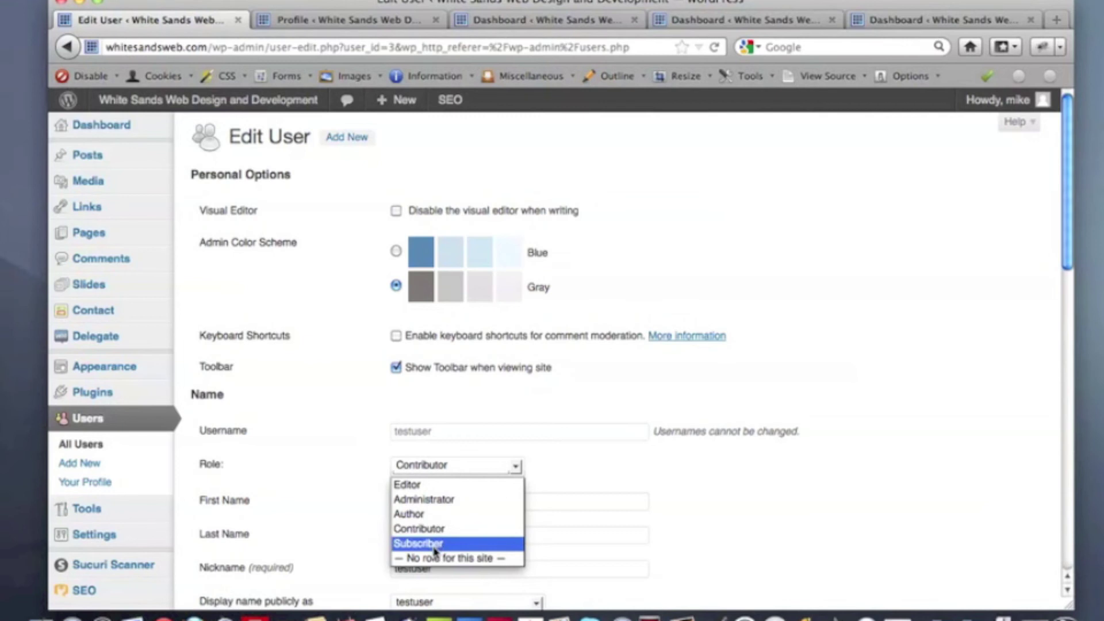
left_click(603, 478)
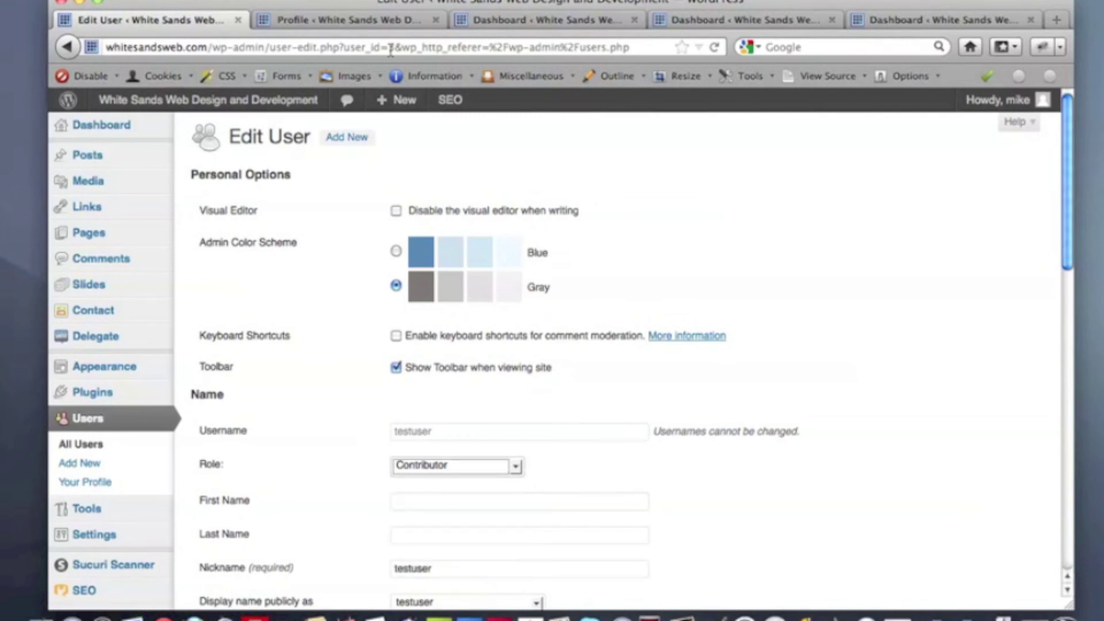
left_click(374, 23)
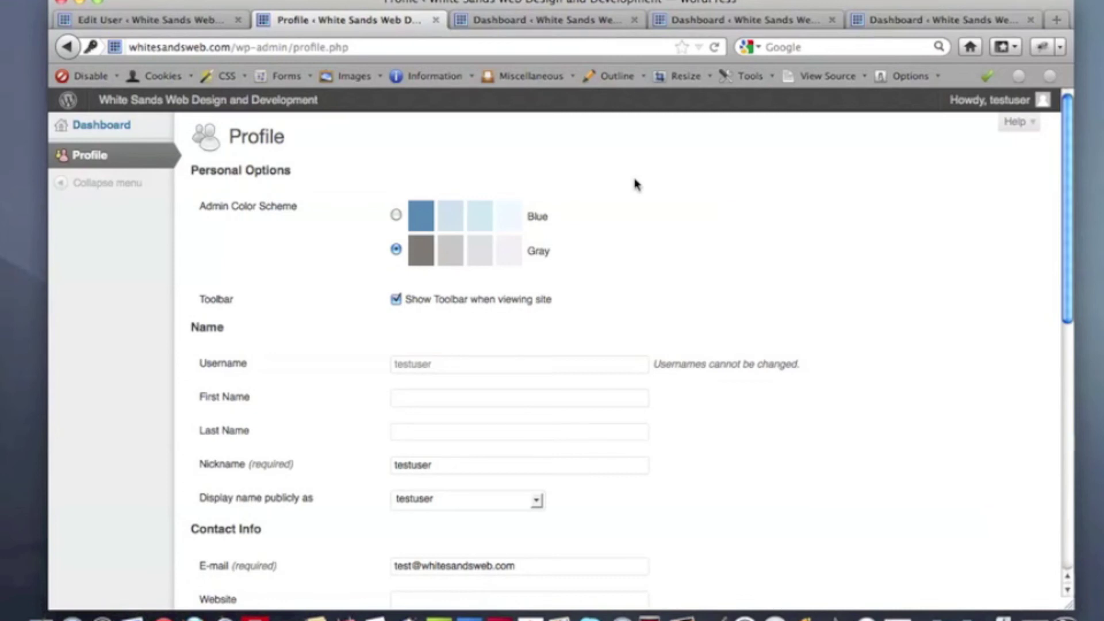
- Scroll through testuser's Profile page and back to the top
scroll(633, 182, "down", 5)
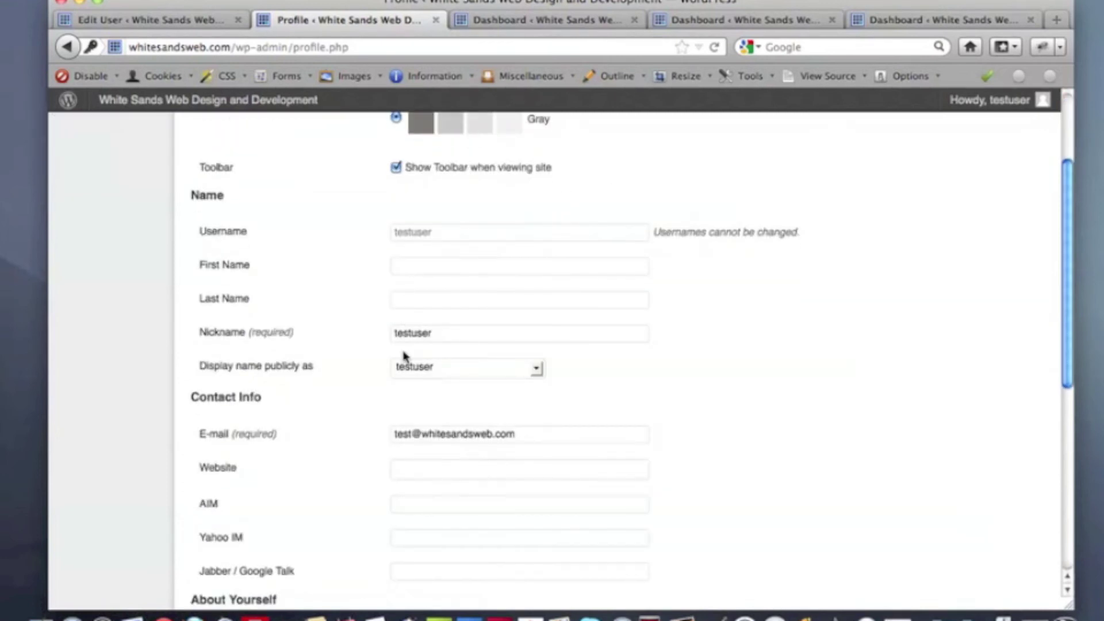
scroll(788, 499, "up", 5)
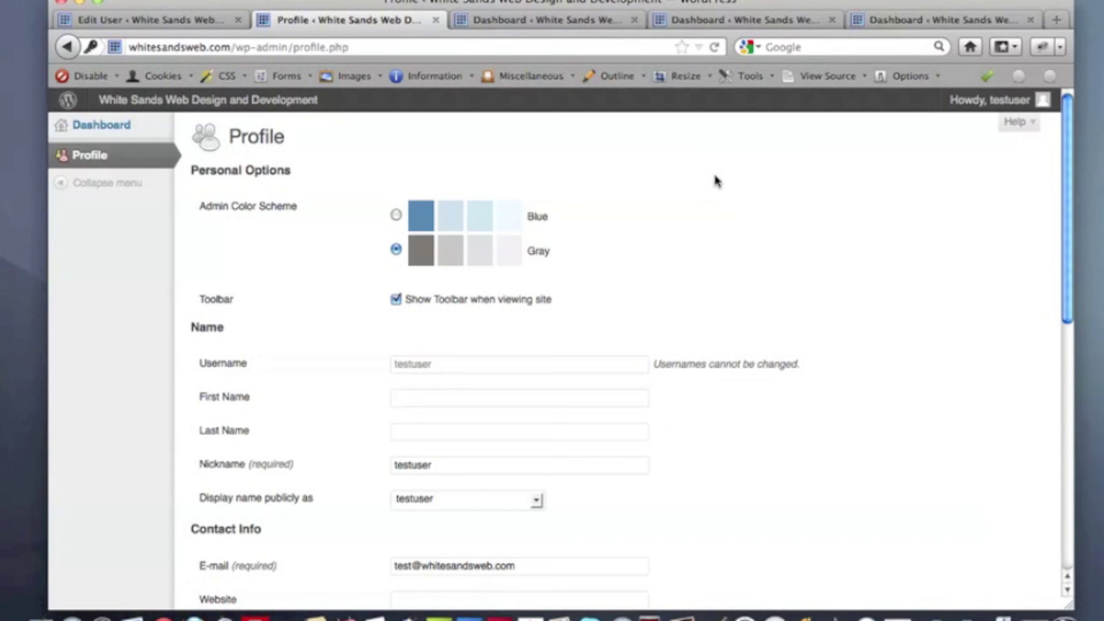
- Show the role options for testuser, currently Contributor, on the Edit User page
left_click(148, 21)
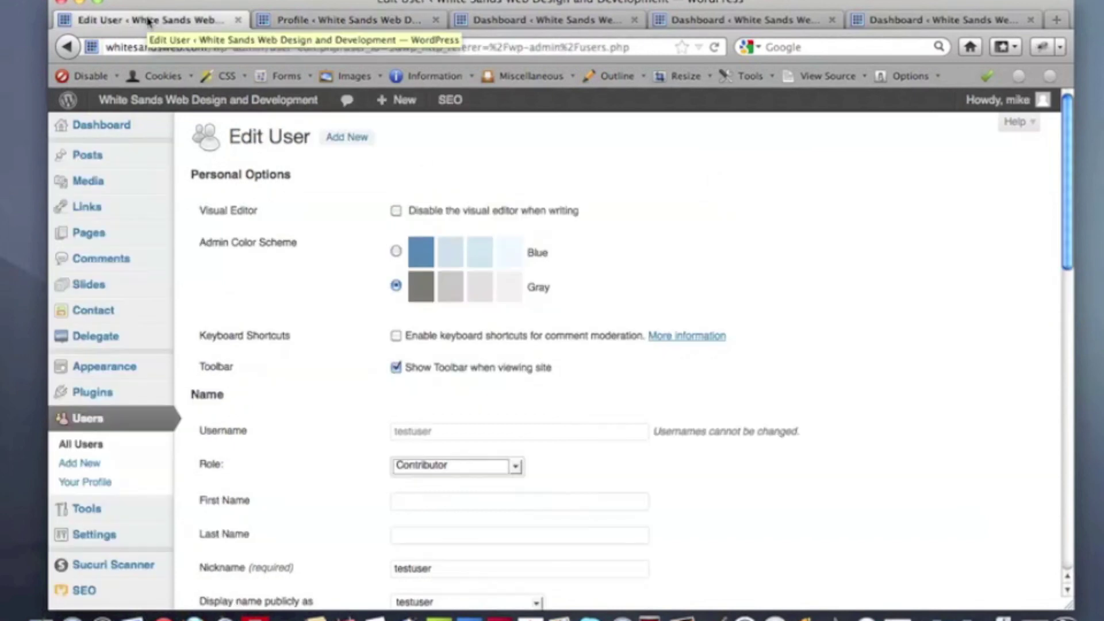
left_click(474, 471)
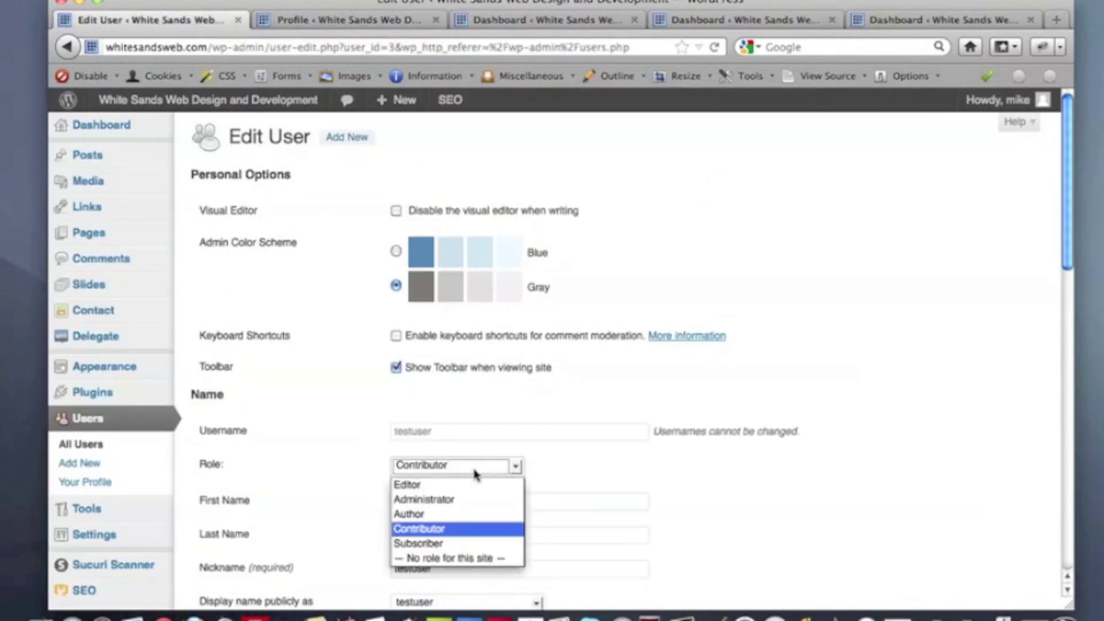